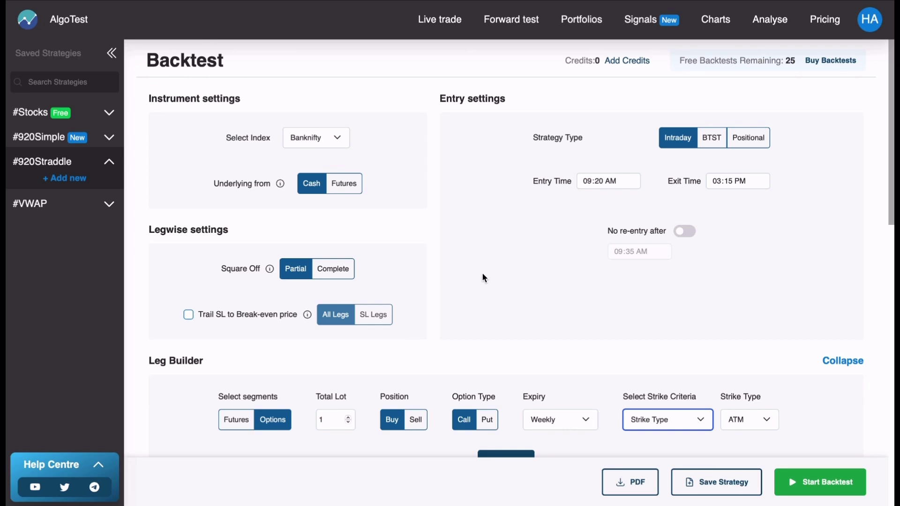
Step: Review the backtest's entry settings, both option legs, the overall strategy settings and the backtest date range
scroll(484, 278, down, 3)
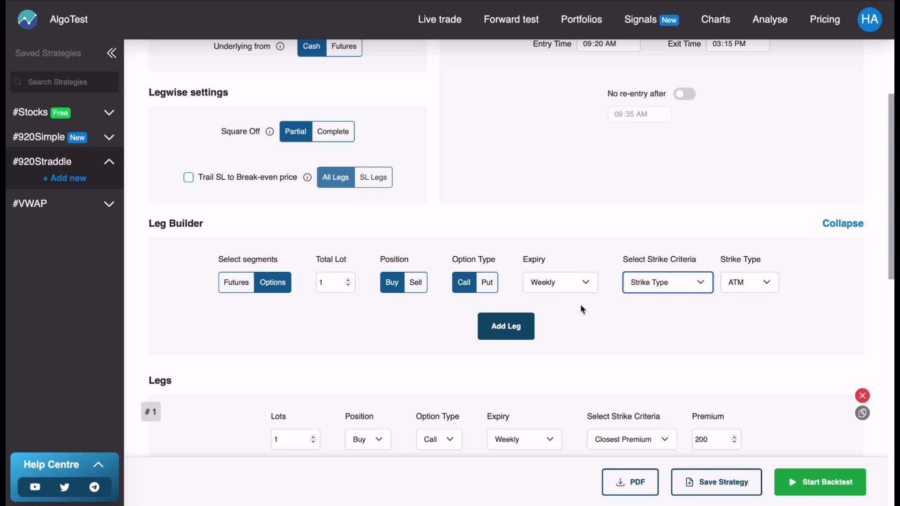
scroll(561, 294, down, 3)
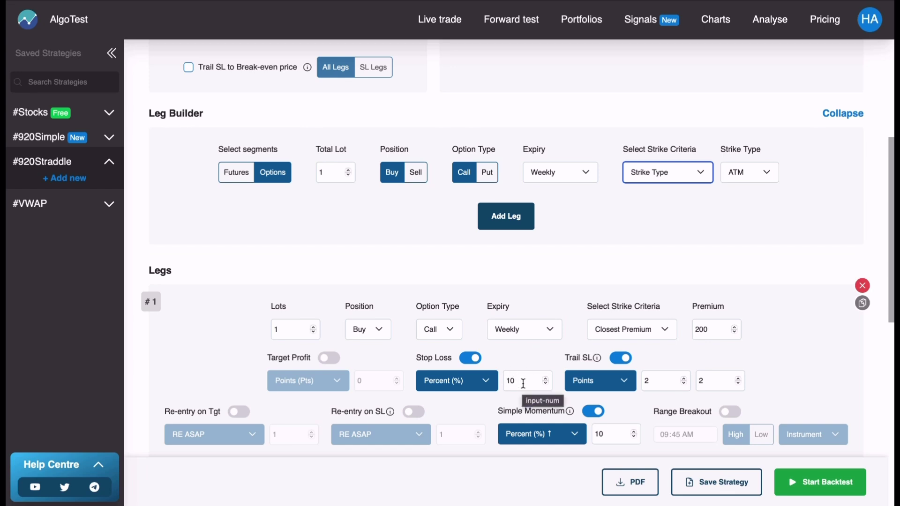
scroll(523, 384, down, 1)
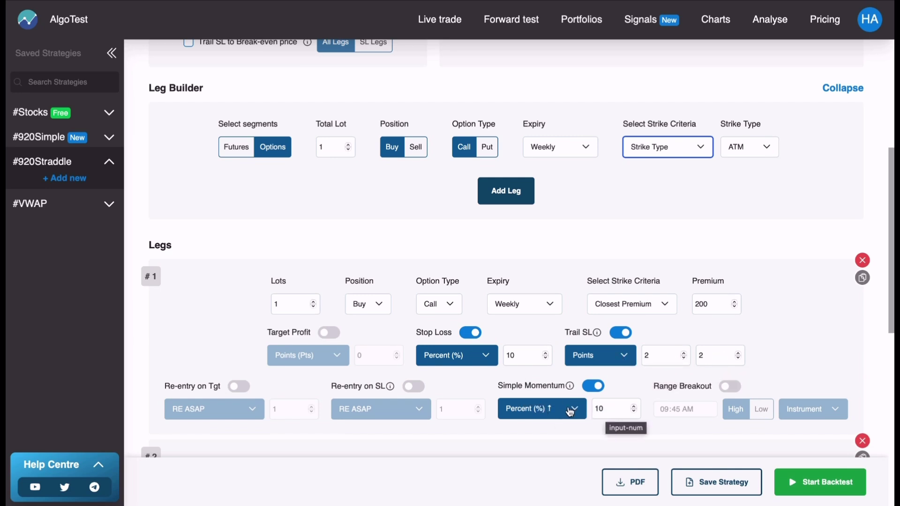
scroll(581, 417, up, 1)
scroll(609, 424, down, 8)
scroll(613, 424, down, 1)
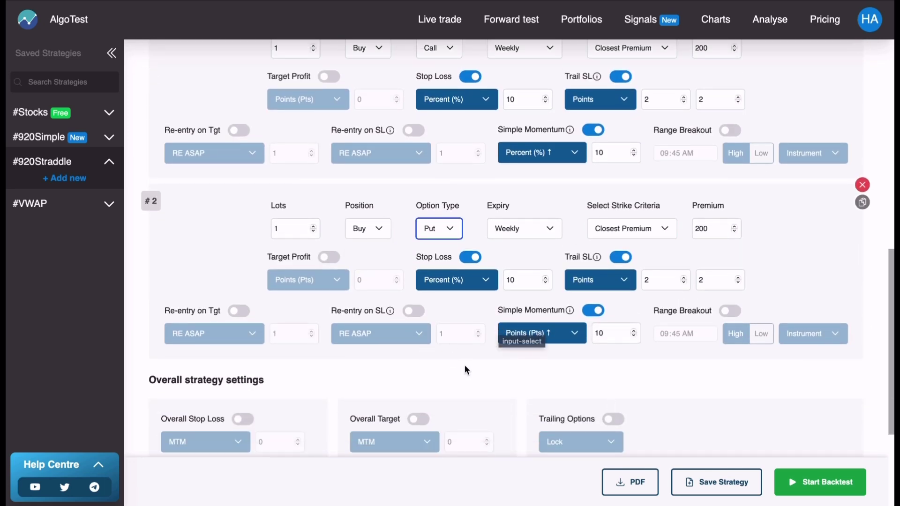
scroll(464, 366, down, 1)
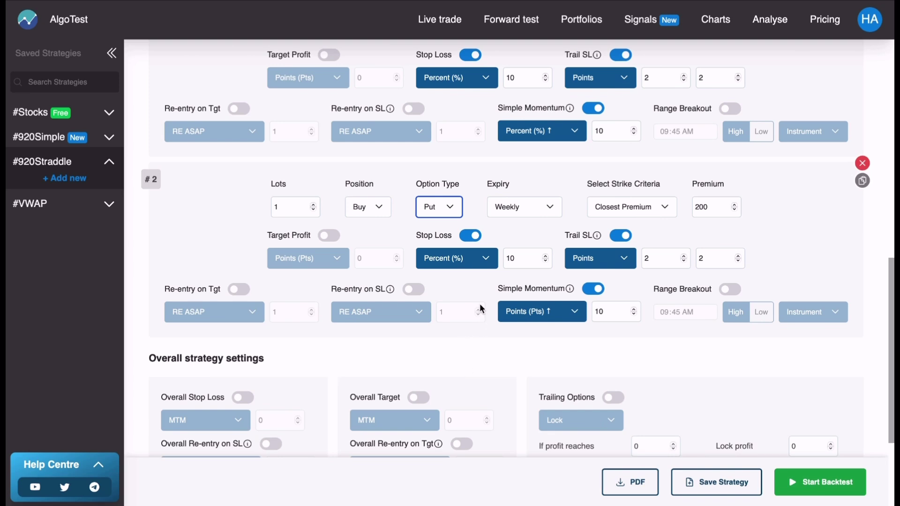
scroll(482, 308, up, 1)
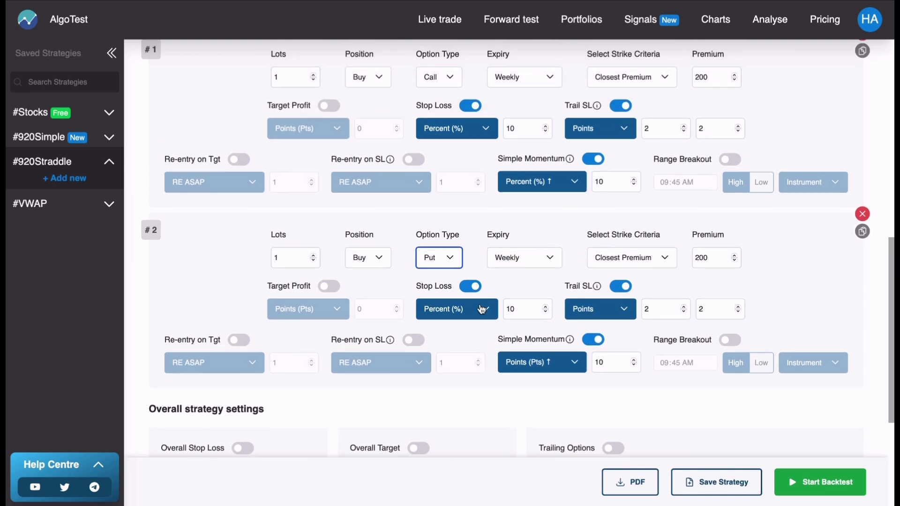
scroll(481, 351, up, 1)
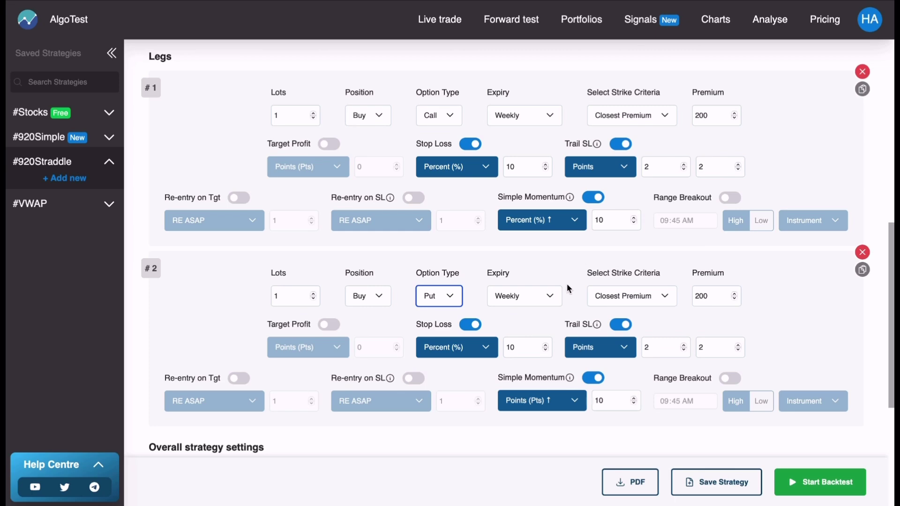
scroll(562, 361, down, 4)
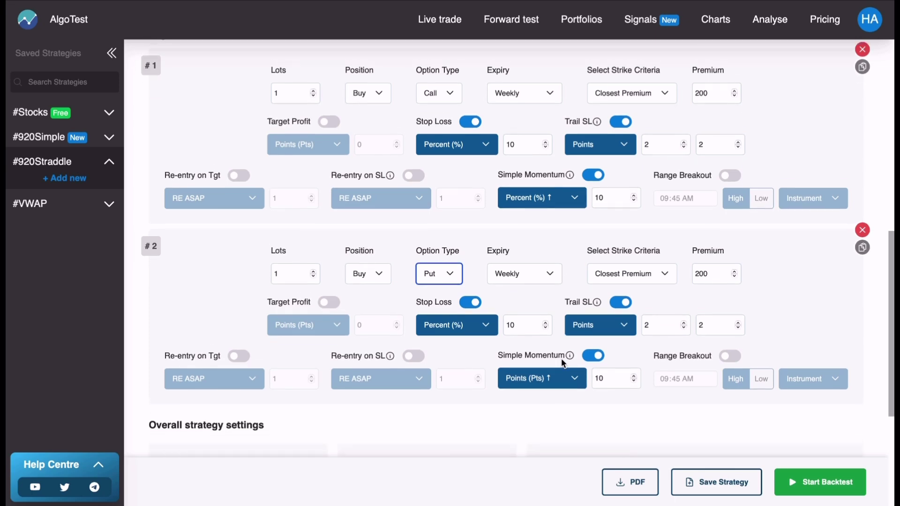
scroll(561, 360, down, 2)
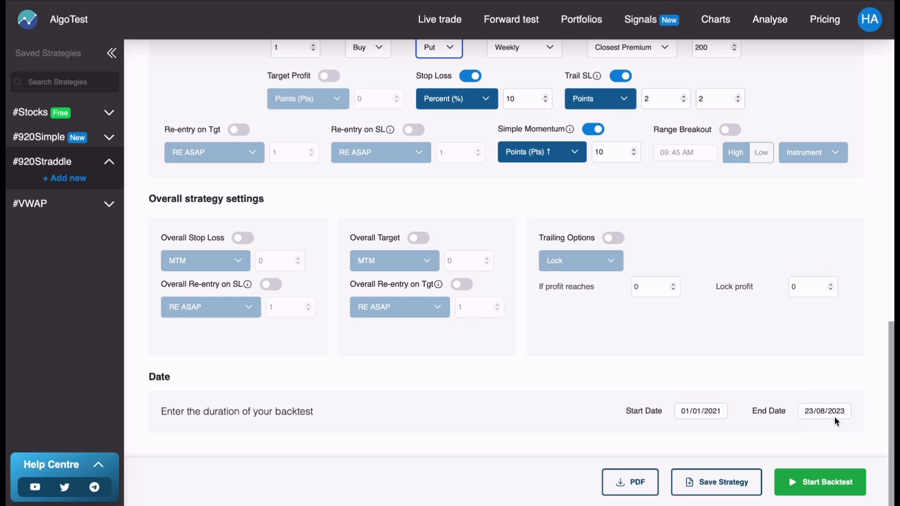
Step: Run the backtest and examine the cumulative profit chart, the drawdown chart and the yearly returns table
click(808, 479)
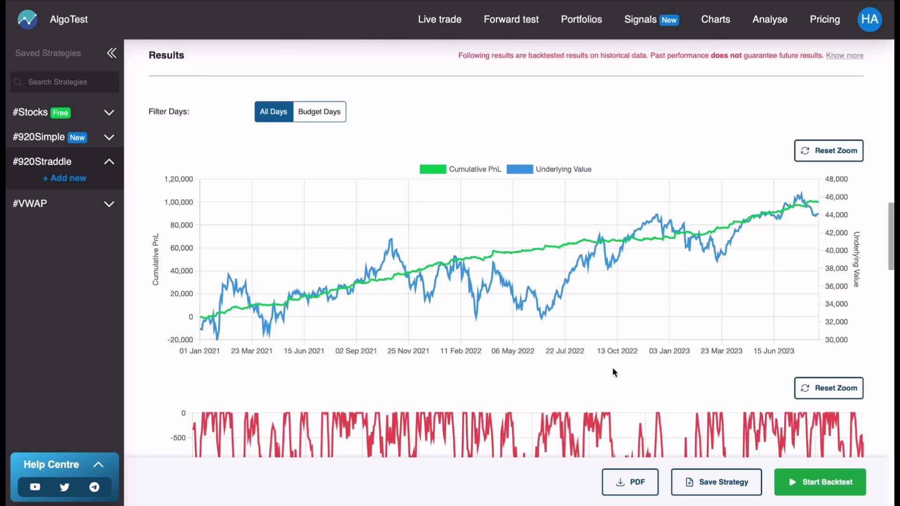
scroll(612, 367, down, 5)
scroll(612, 367, down, 5)
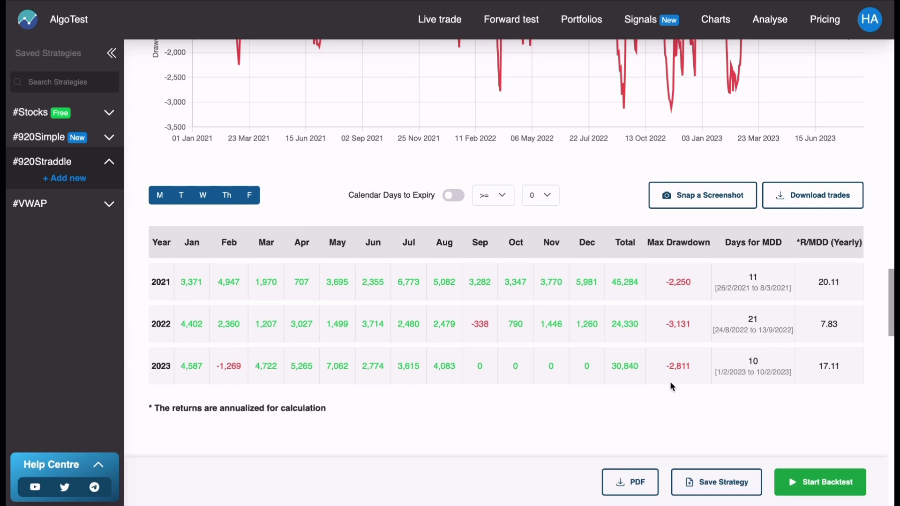
Step: Set the slippage to 0.5% in the overall stats and recalculate the backtest results
scroll(670, 384, down, 3)
scroll(670, 387, down, 3)
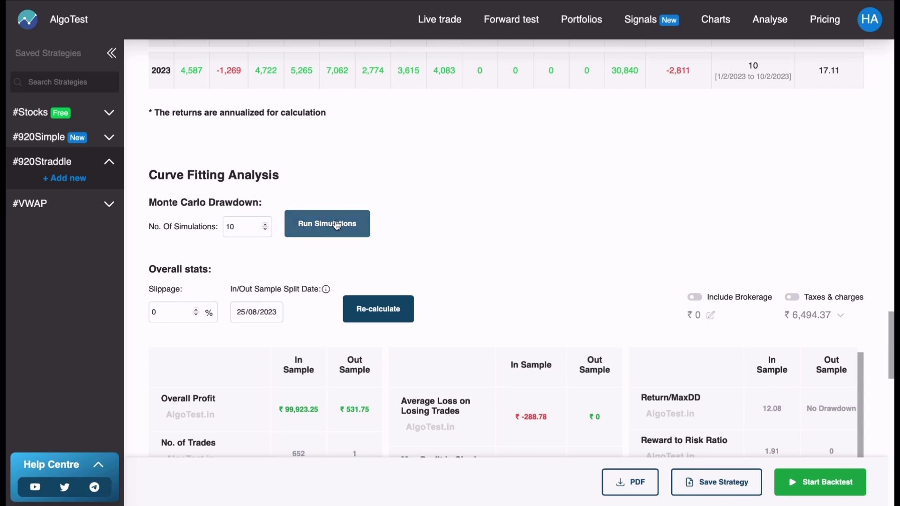
click(161, 317)
text(.5)
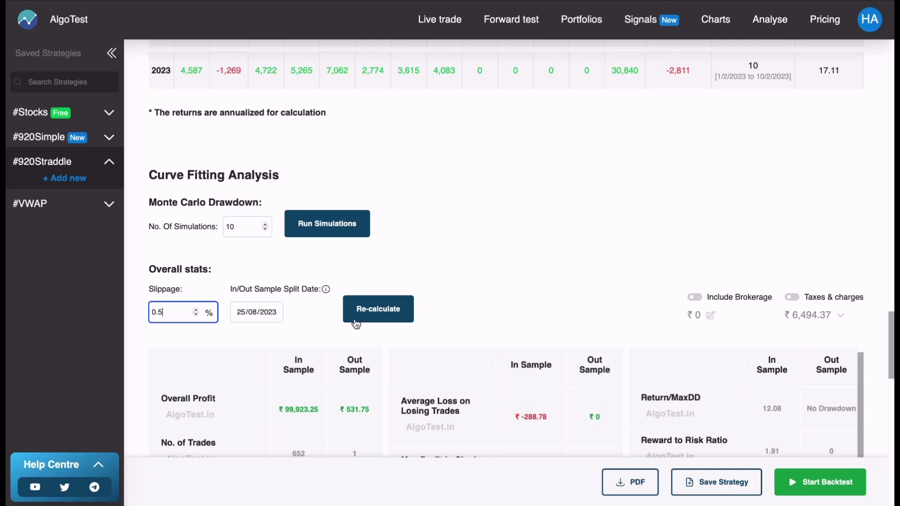
click(380, 318)
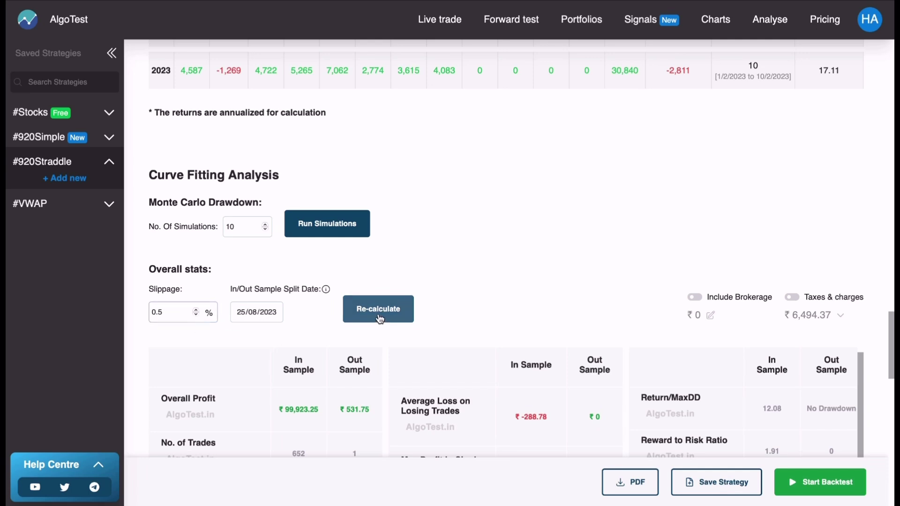
Step: Review the recalculated monthly and yearly returns, the drawdowns and the list of individual trades
scroll(495, 302, up, 6)
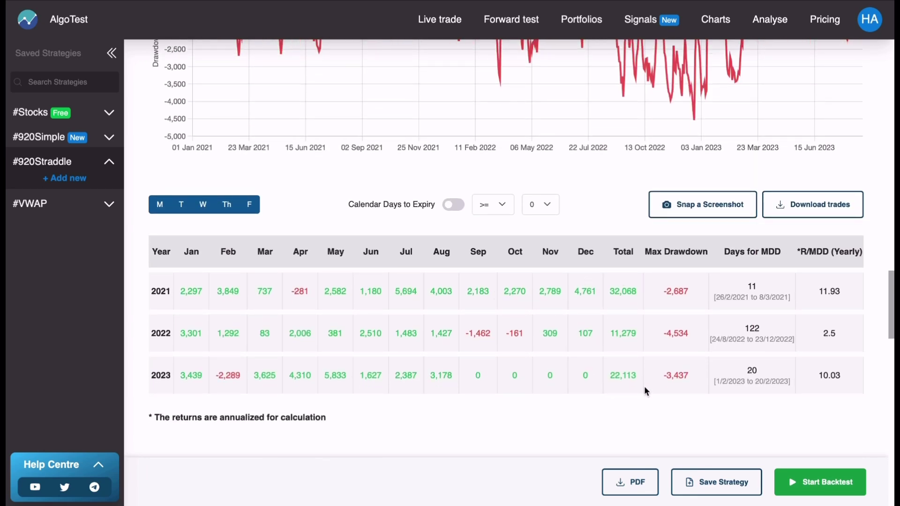
scroll(644, 392, up, 1)
scroll(566, 432, down, 5)
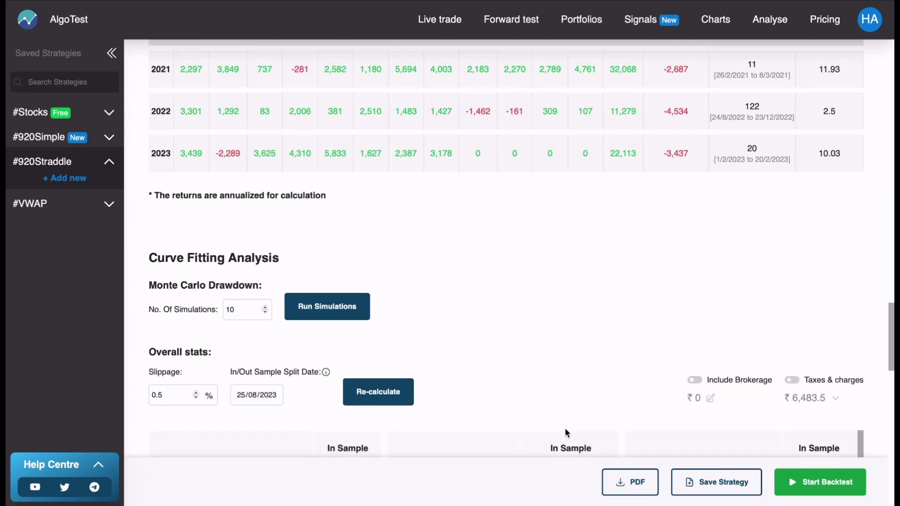
scroll(564, 428, down, 15)
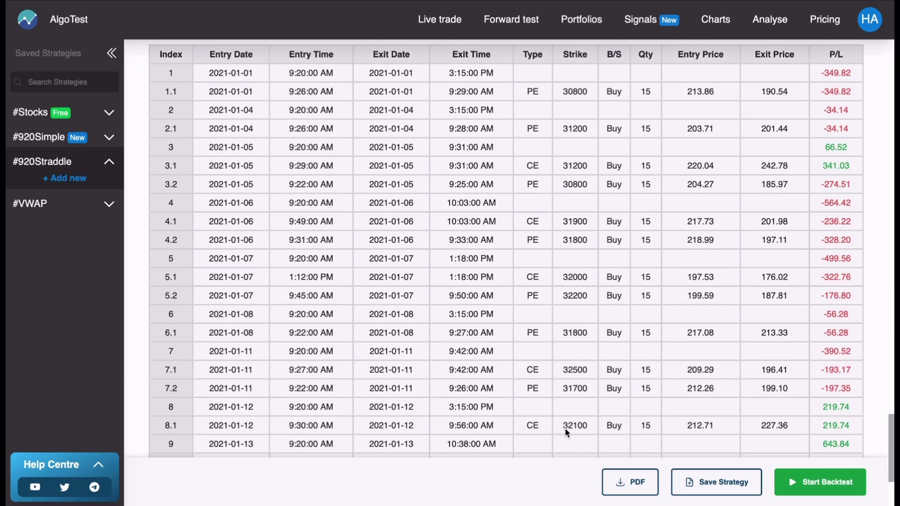
scroll(564, 429, down, 4)
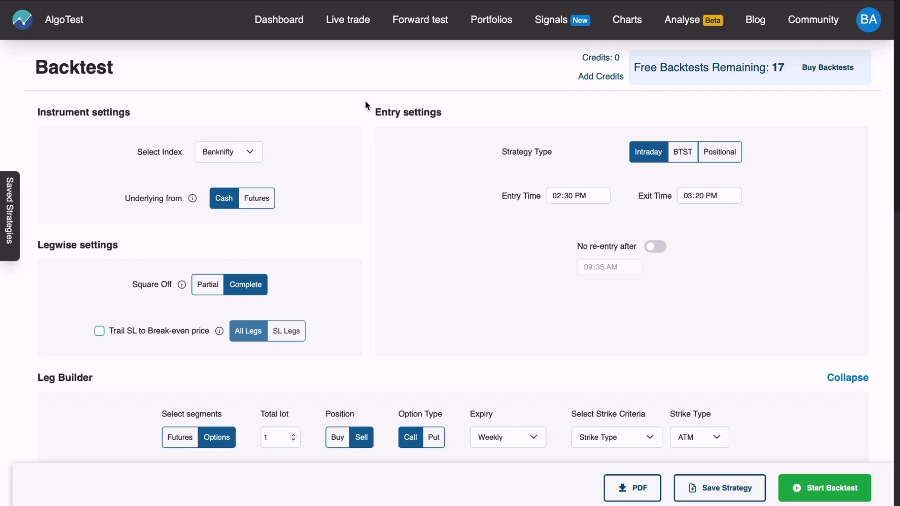
Step: Go to the live trade page, dismiss the email request and open the broker setup
click(346, 22)
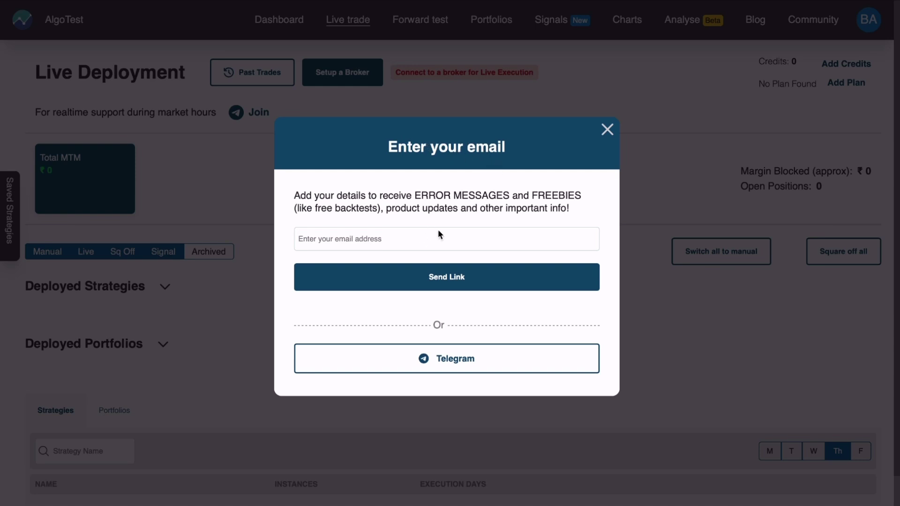
click(607, 134)
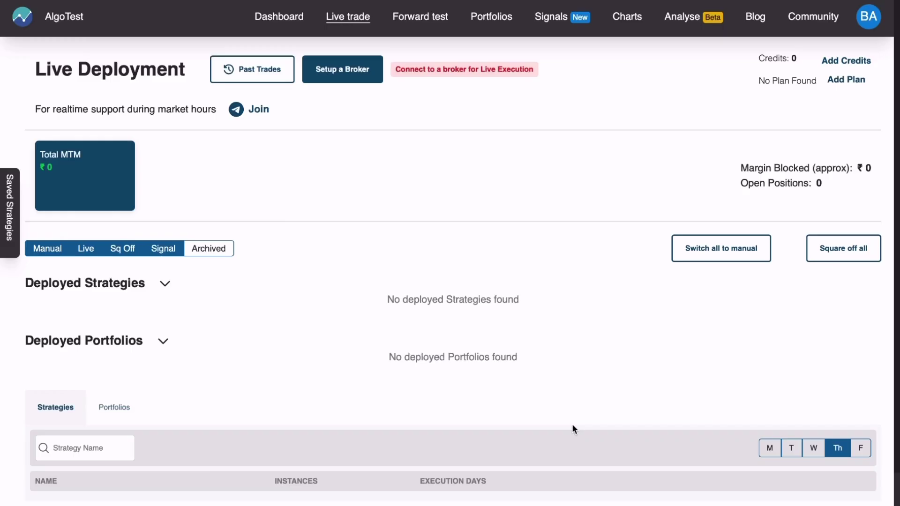
click(348, 81)
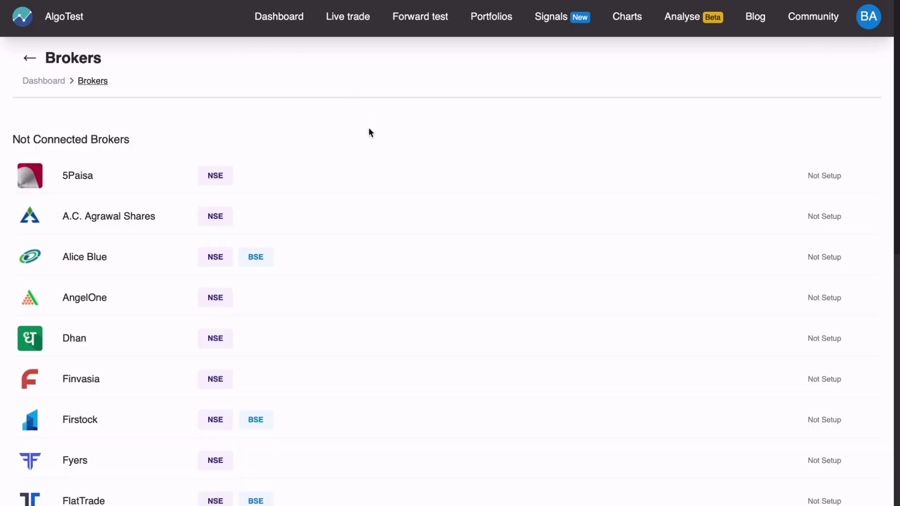
Step: Look through the list of unconnected brokers and start the setup for Finvasia
scroll(386, 131, down, 2)
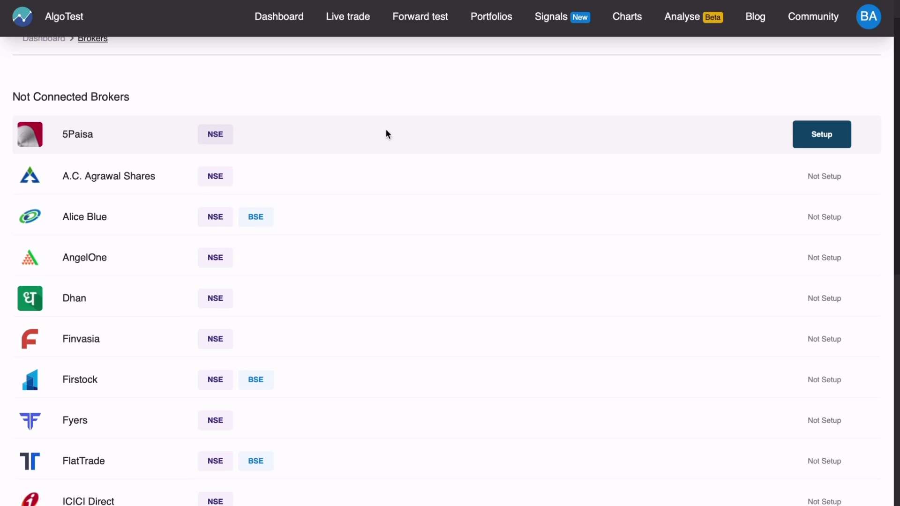
scroll(386, 133, down, 10)
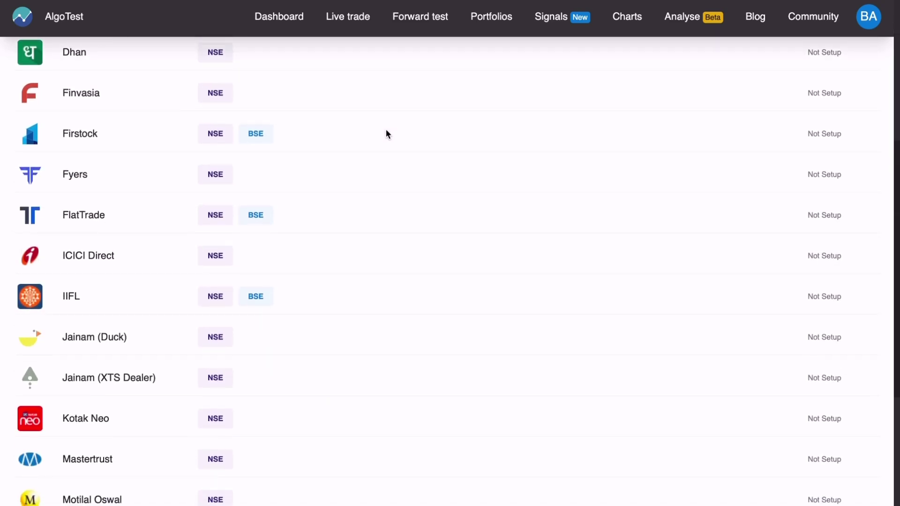
scroll(386, 133, up, 3)
scroll(387, 133, down, 7)
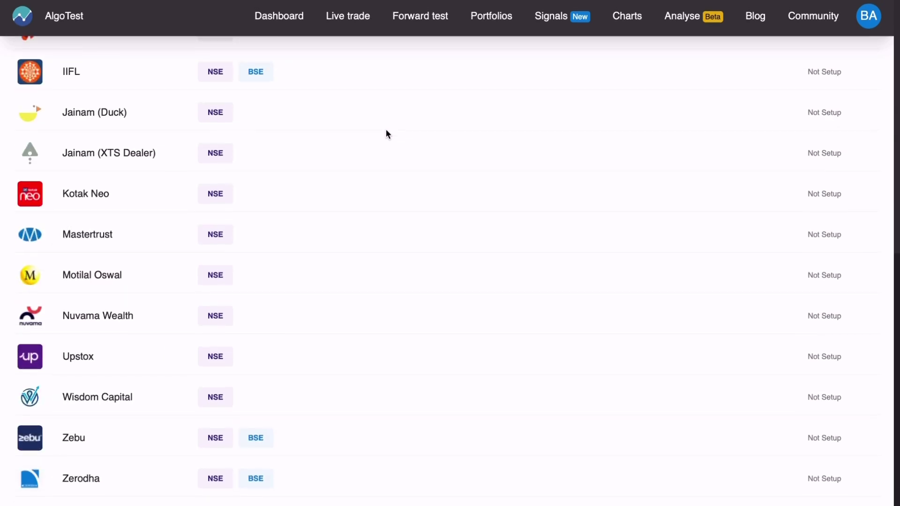
scroll(386, 133, up, 11)
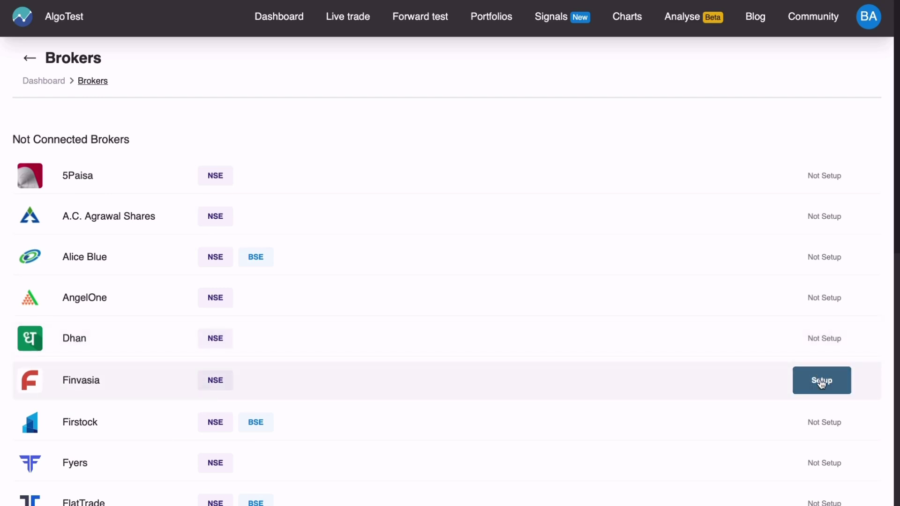
click(822, 382)
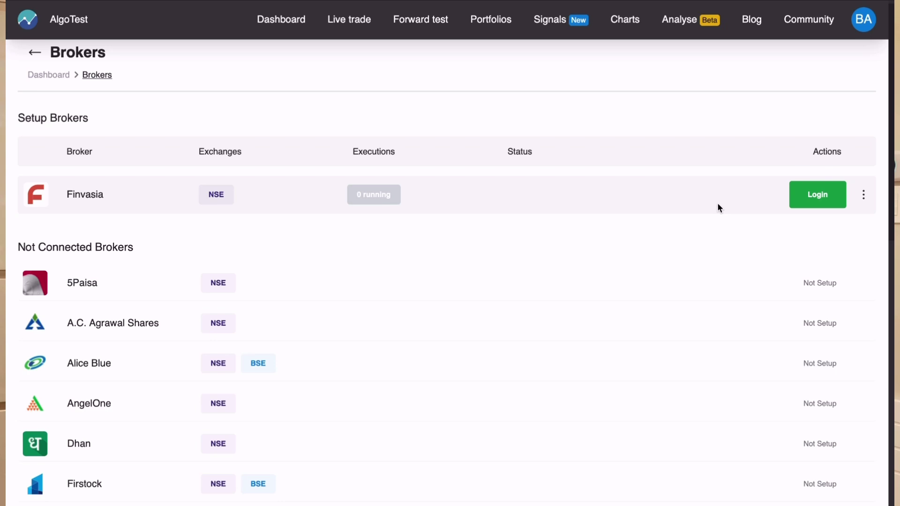
Step: Return to the live trade page and set the Live Execution limit to 1 in the new execution plan
click(347, 21)
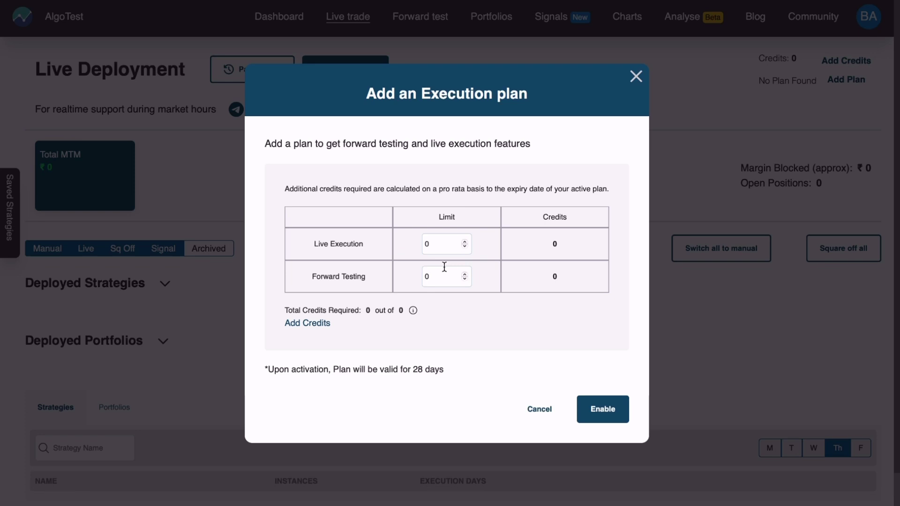
click(431, 244)
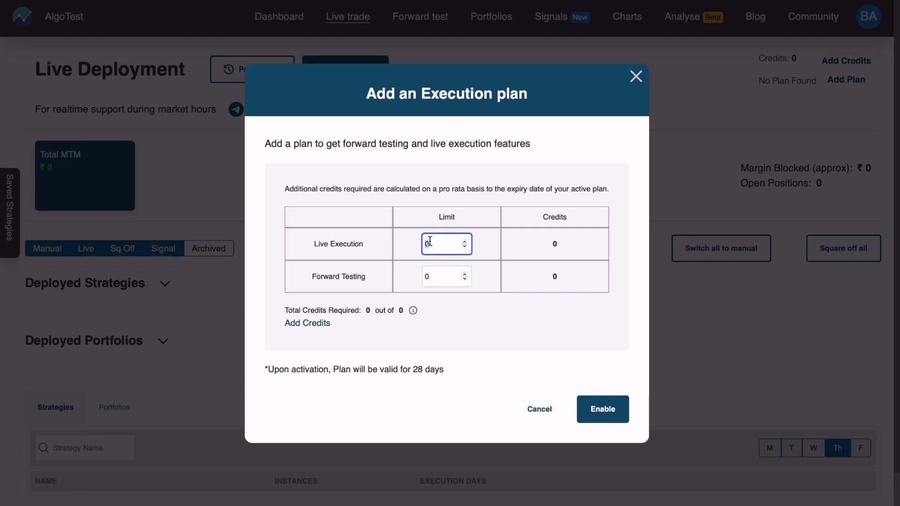
text(1)
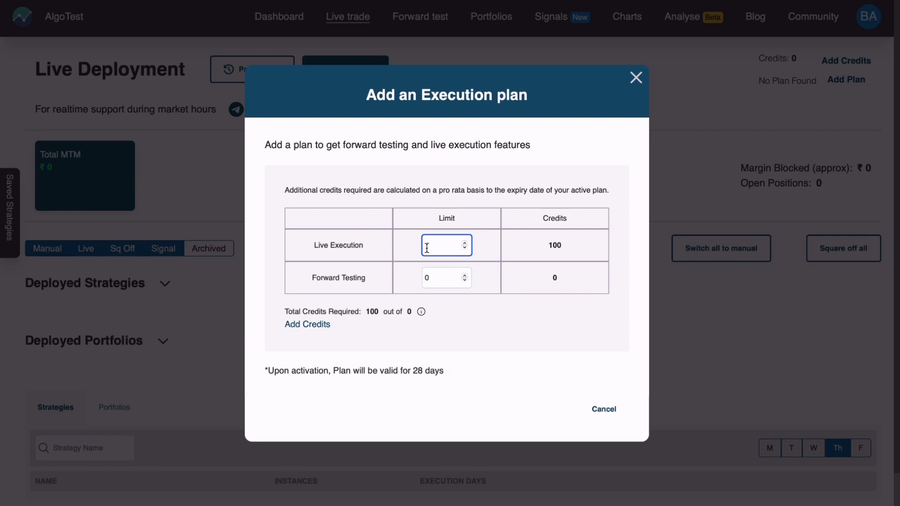
Step: Open the credit purchase options from the execution plan and review the packages' prices, credit amounts and tax notes
click(307, 325)
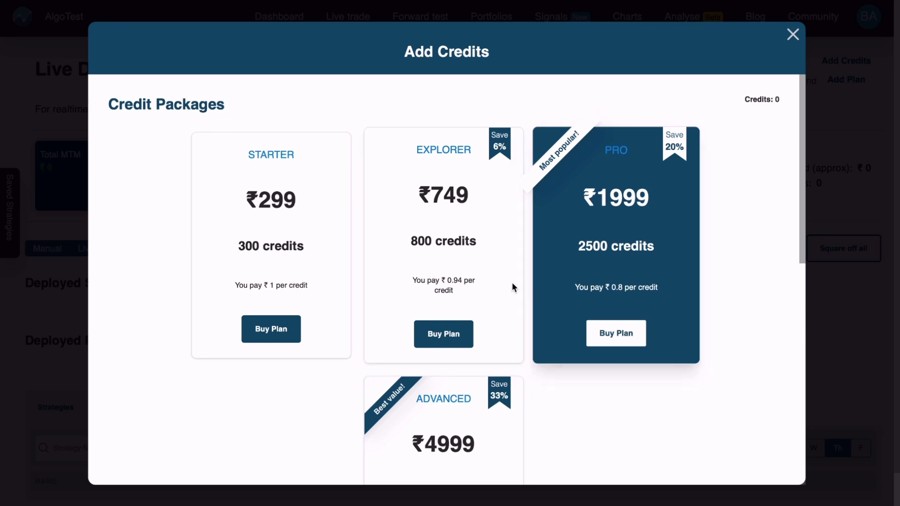
scroll(483, 331, down, 2)
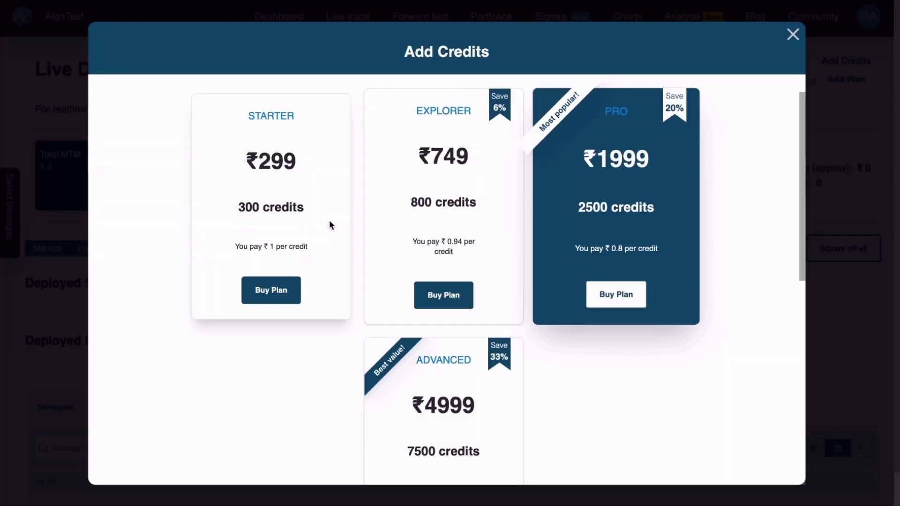
scroll(330, 225, down, 2)
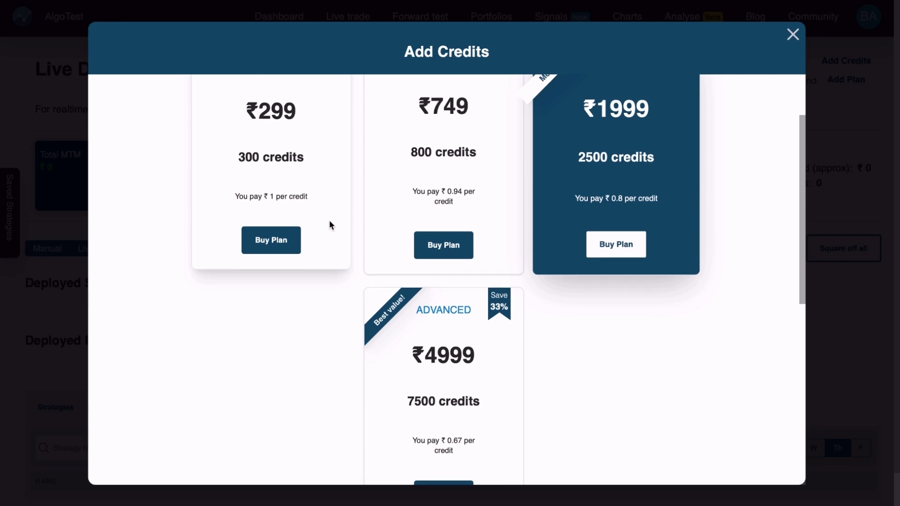
scroll(330, 225, up, 1)
scroll(330, 225, down, 3)
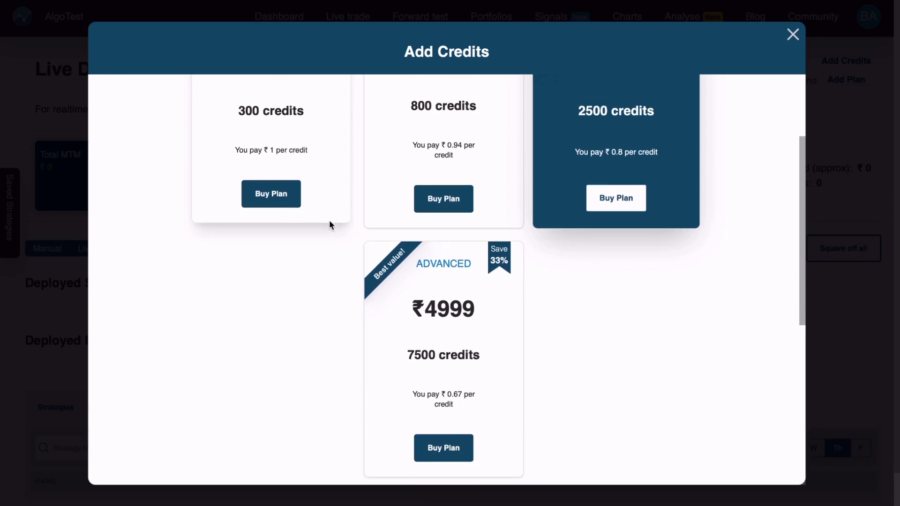
scroll(330, 225, up, 1)
scroll(330, 225, up, 3)
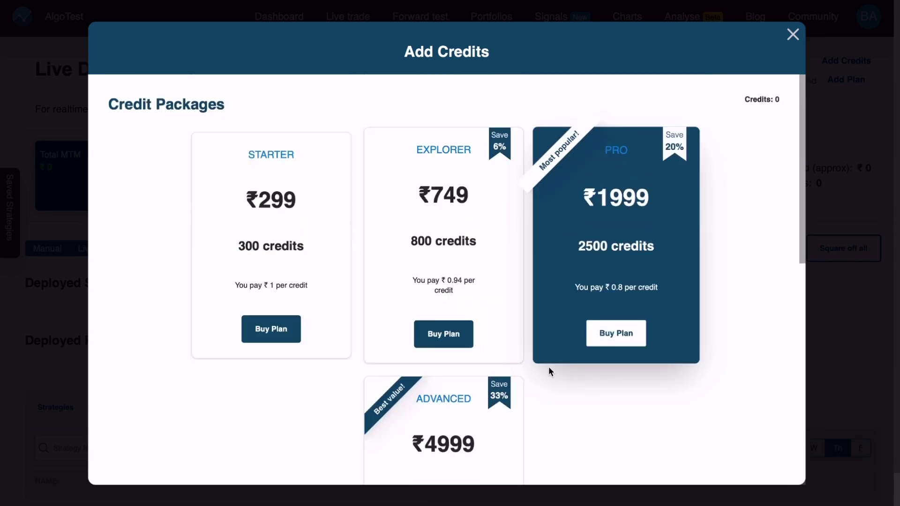
scroll(548, 367, down, 5)
double_click(552, 375)
scroll(550, 371, down, 2)
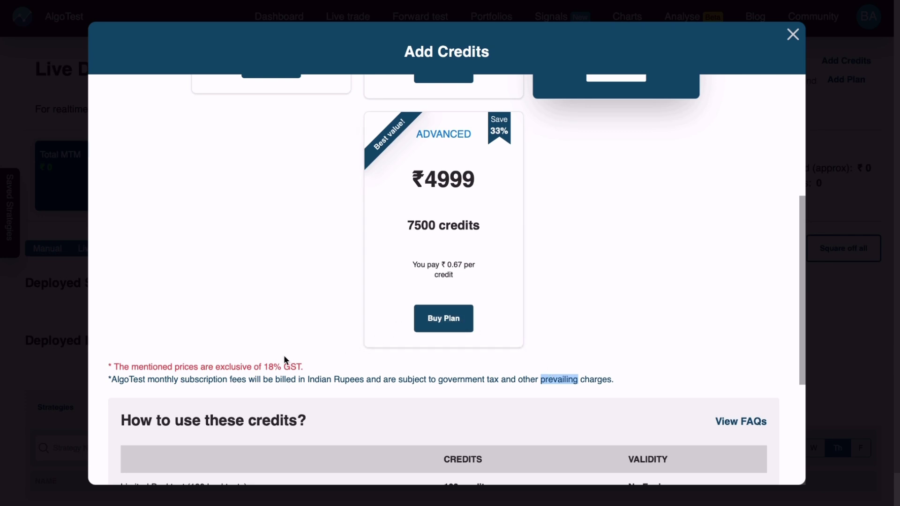
Step: Check the GST note under the credit packages and start buying the Starter plan of 300 credits for ₹299
drag(315, 367, 100, 367)
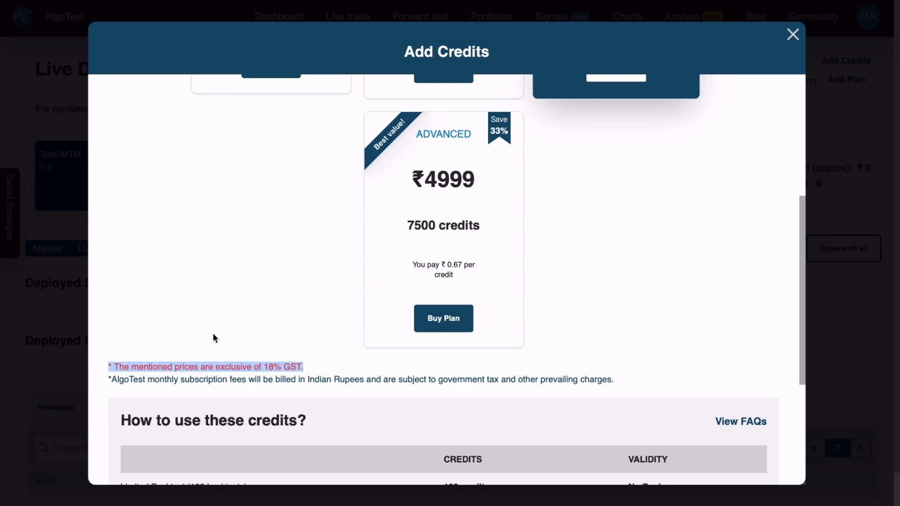
scroll(266, 312, up, 2)
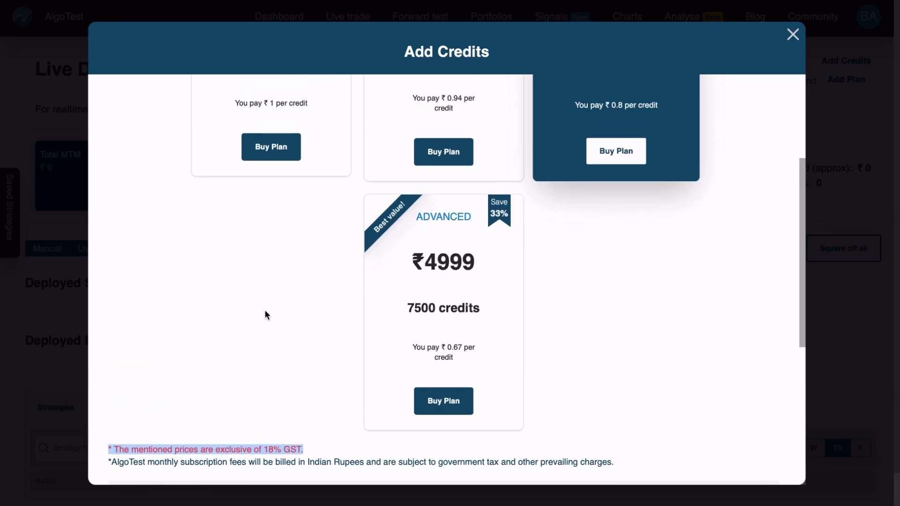
scroll(265, 311, up, 1)
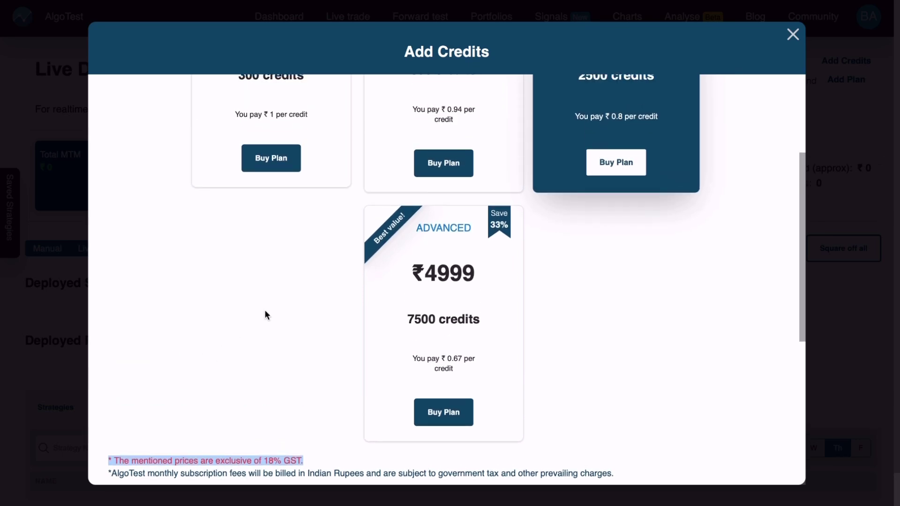
scroll(265, 311, up, 2)
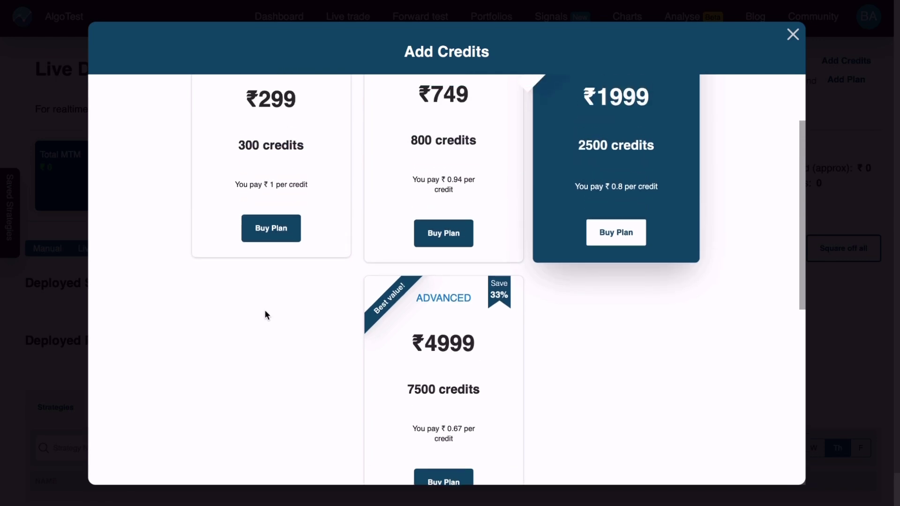
scroll(265, 312, up, 1)
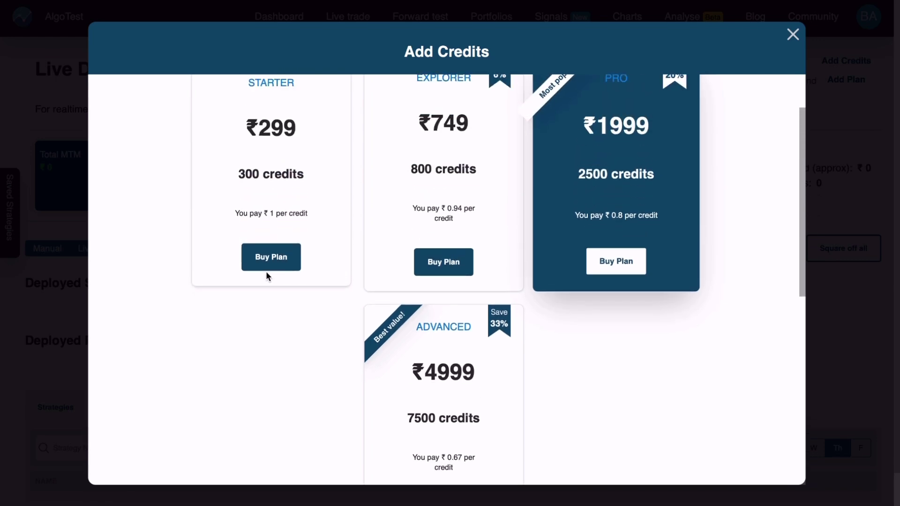
click(272, 256)
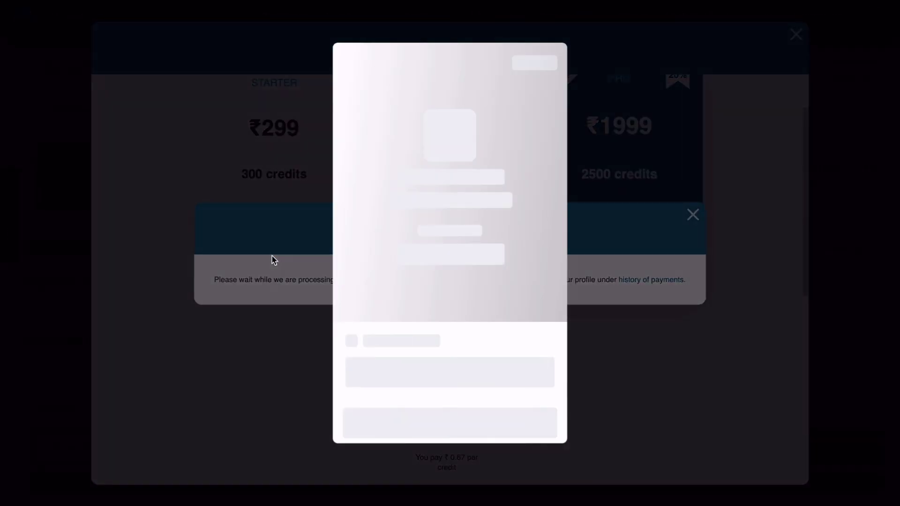